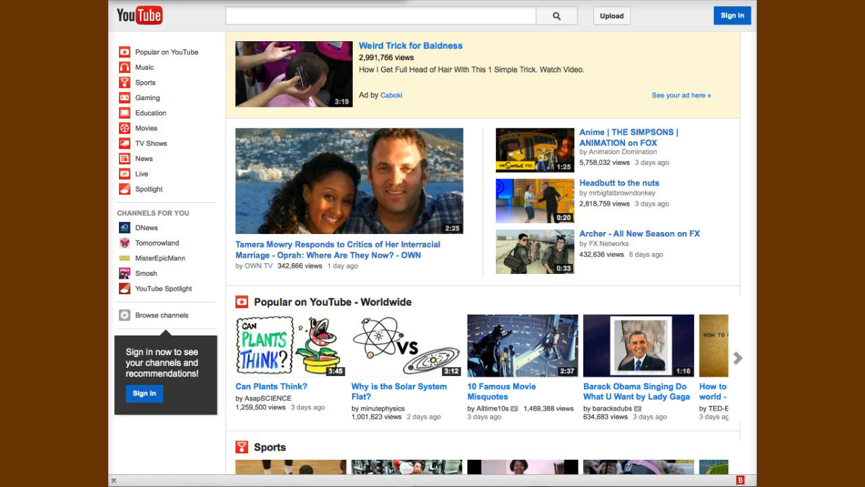
Sign in to YouTube by entering the account password on the Google sign-in page
click(309, 19)
click(732, 16)
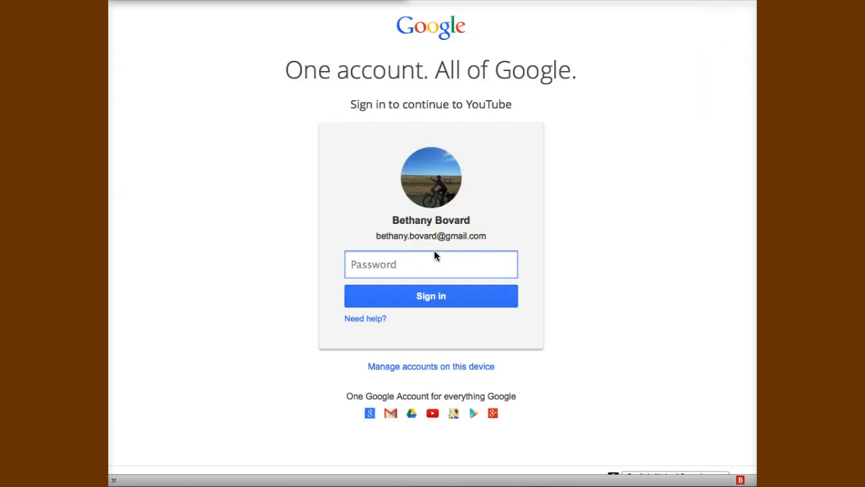
text(••••••••)
click(422, 306)
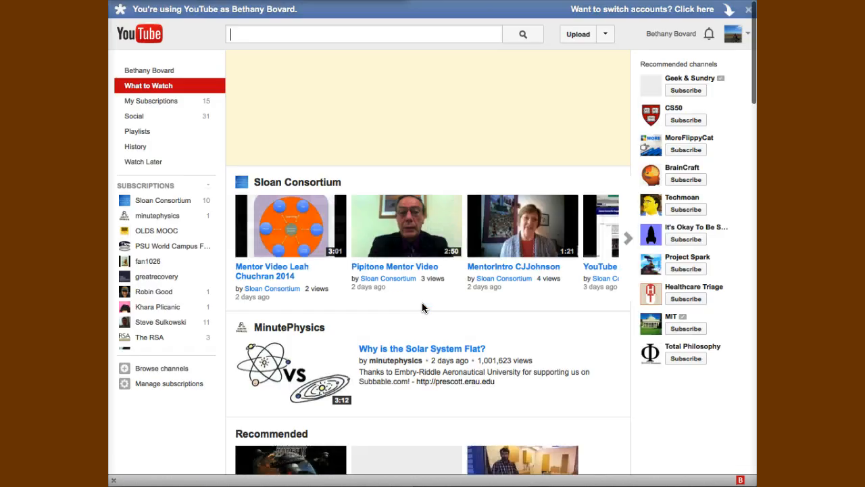
click(520, 220)
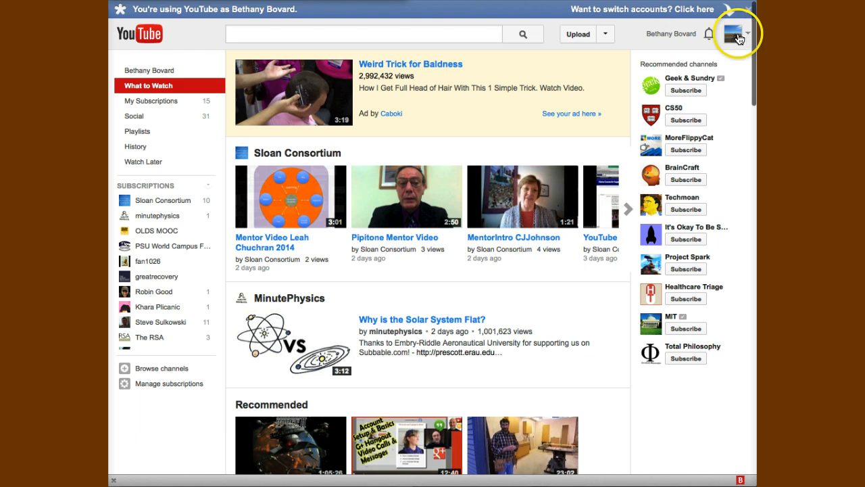
Open Video Manager from the account menu and show its Playlists page with 14 playlists
click(735, 35)
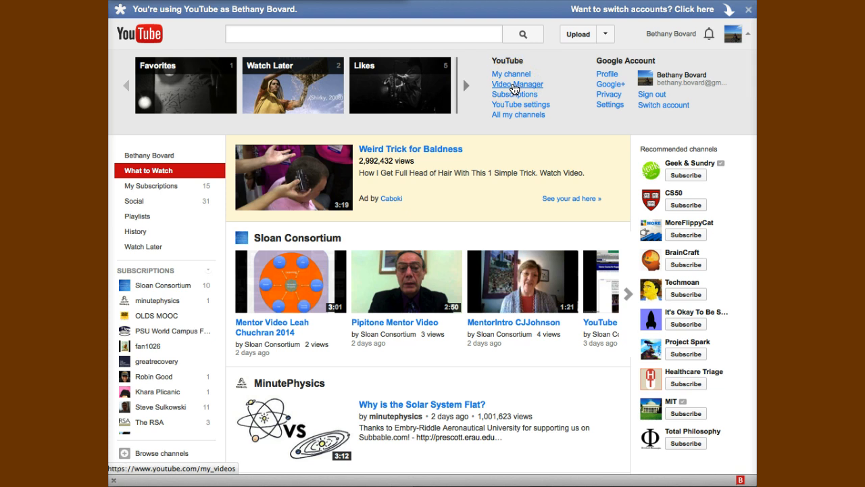
click(514, 89)
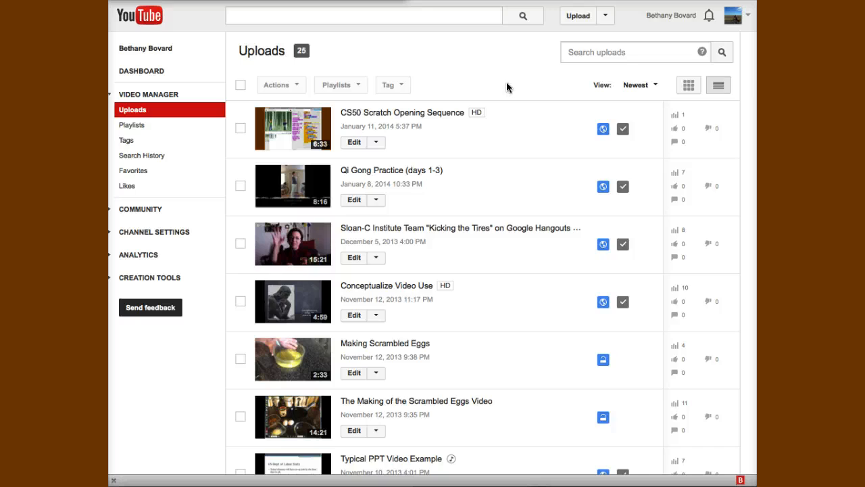
click(152, 130)
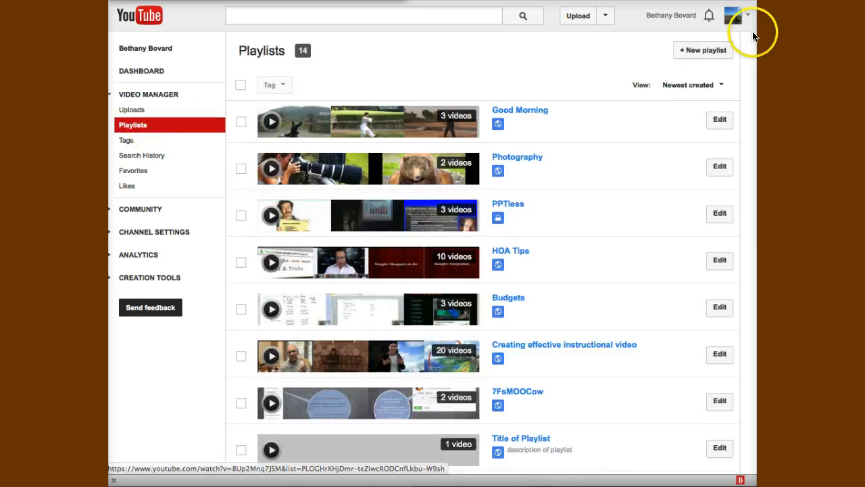
Create a new playlist titled 'Cert Program Videos' with privacy set to Unlisted
click(708, 53)
click(603, 110)
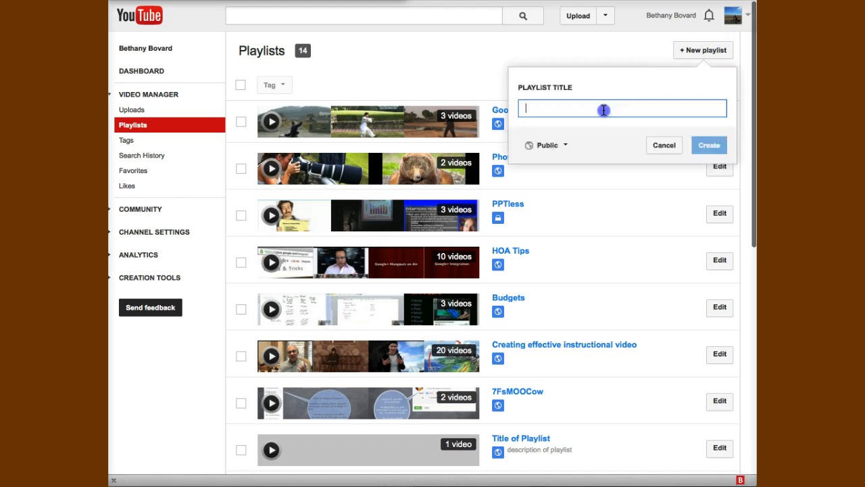
text(Cert Program)
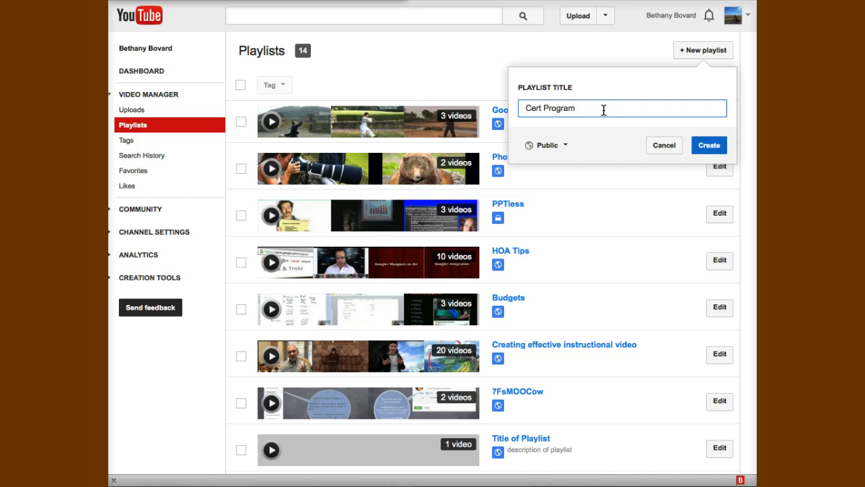
text( Videos)
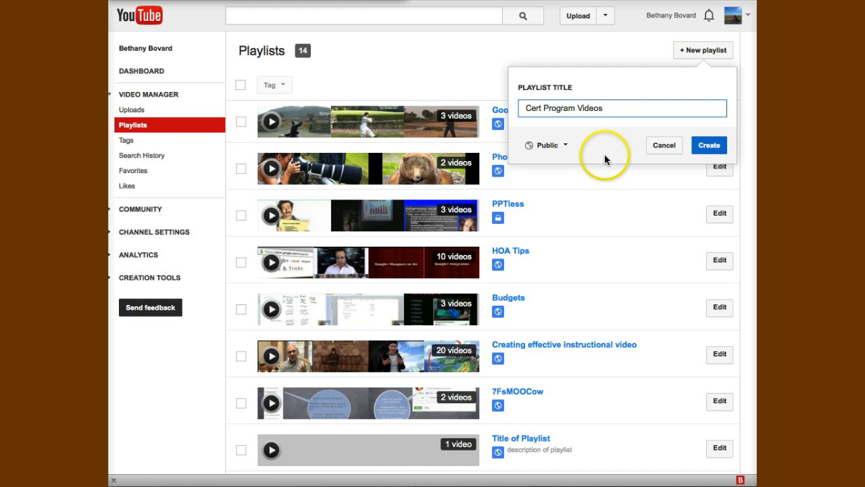
click(559, 147)
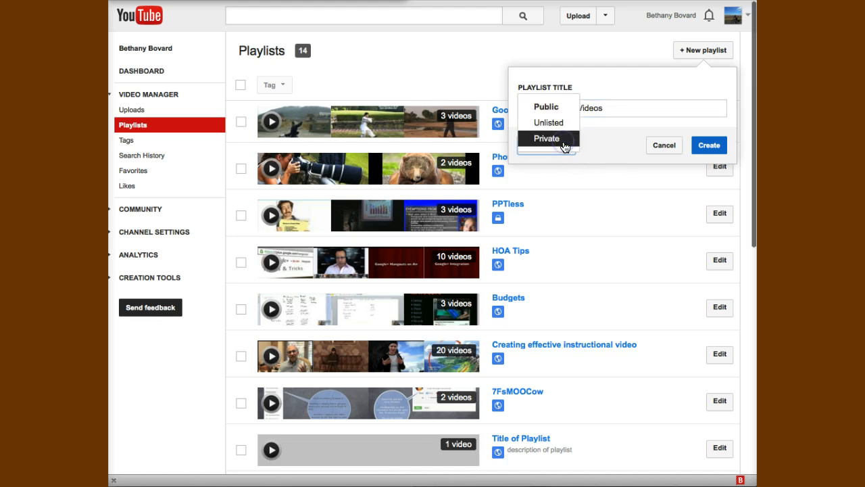
click(553, 123)
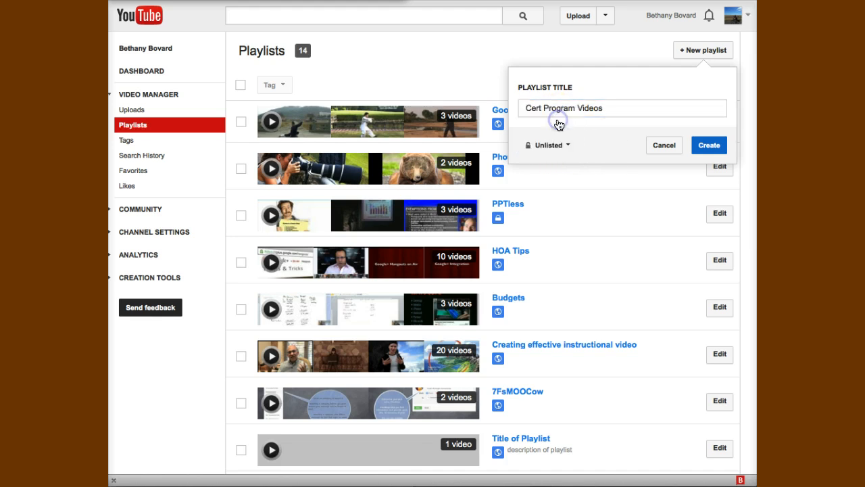
click(709, 144)
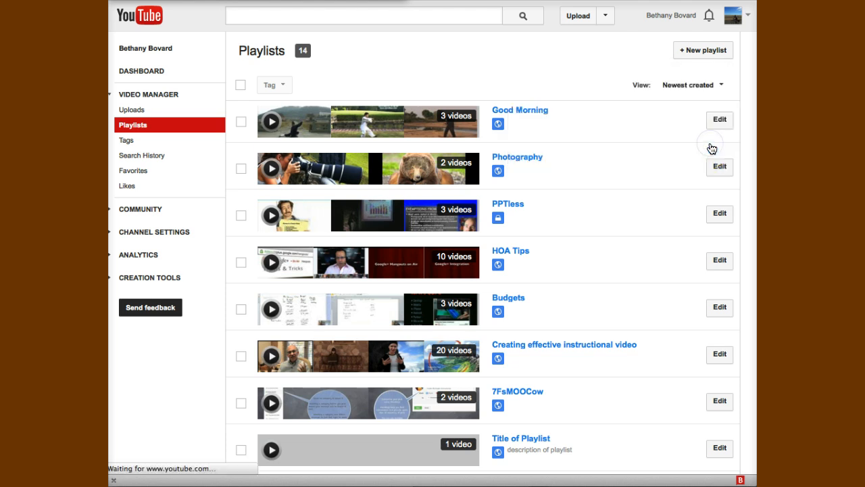
click(714, 168)
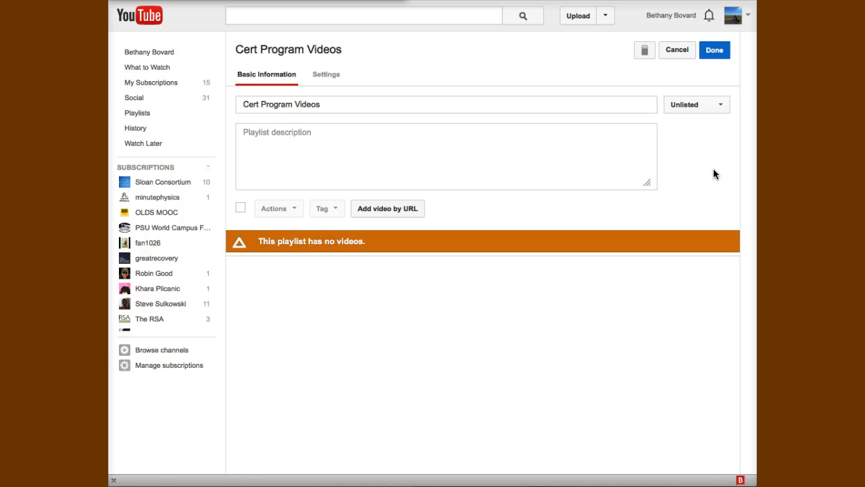
click(305, 136)
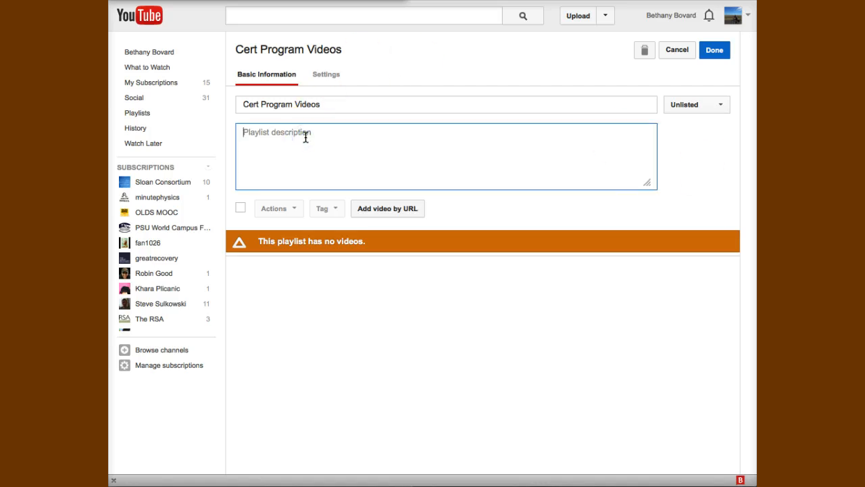
click(324, 81)
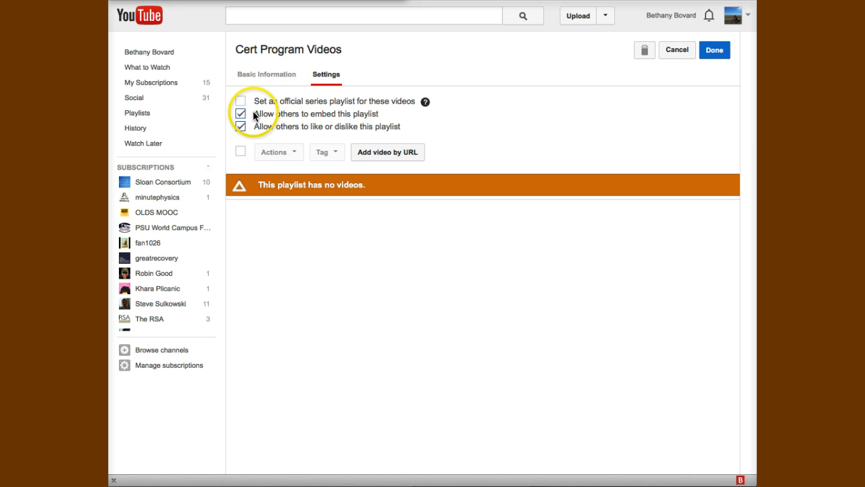
drag(252, 114, 378, 116)
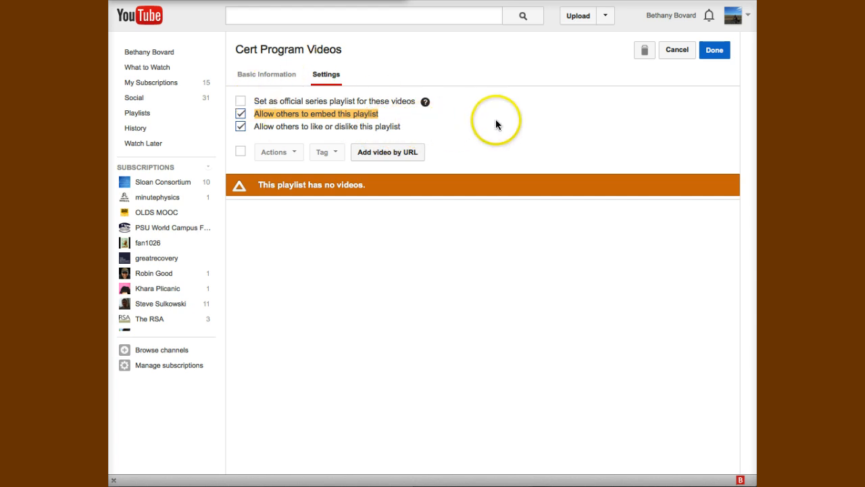
click(279, 77)
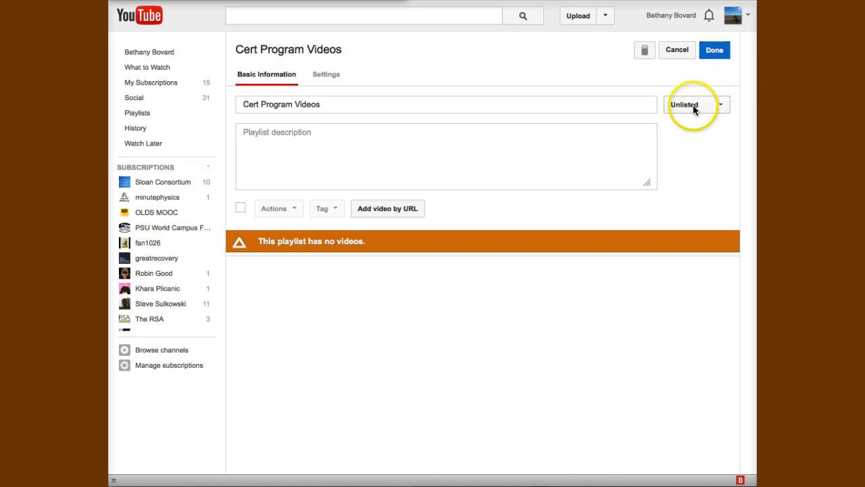
Save the Cert Program Videos playlist and return to the Video Manager list, now 15 playlists
click(715, 53)
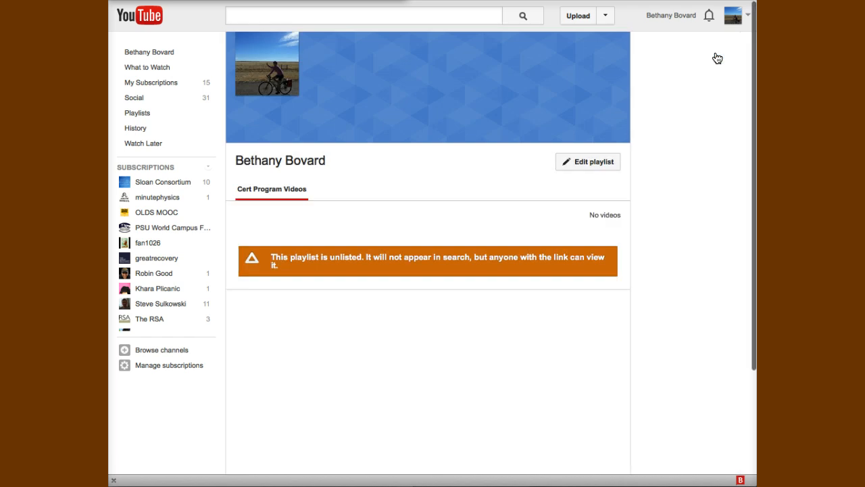
click(711, 132)
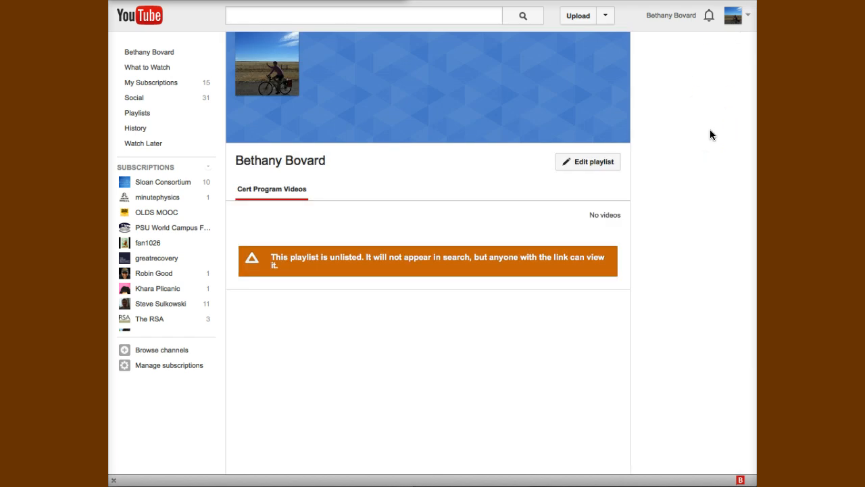
click(738, 18)
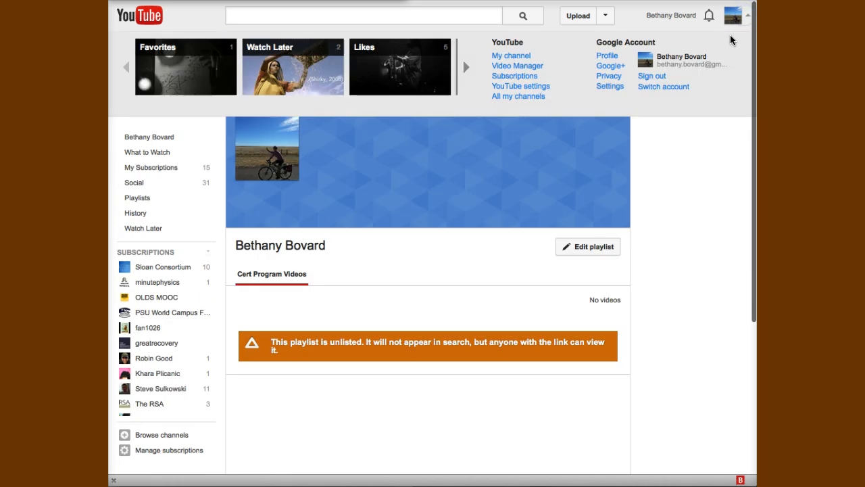
click(504, 65)
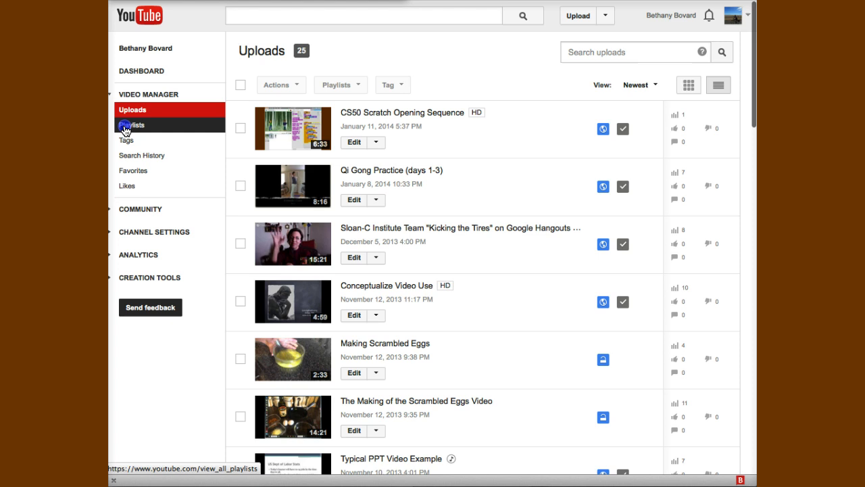
click(124, 126)
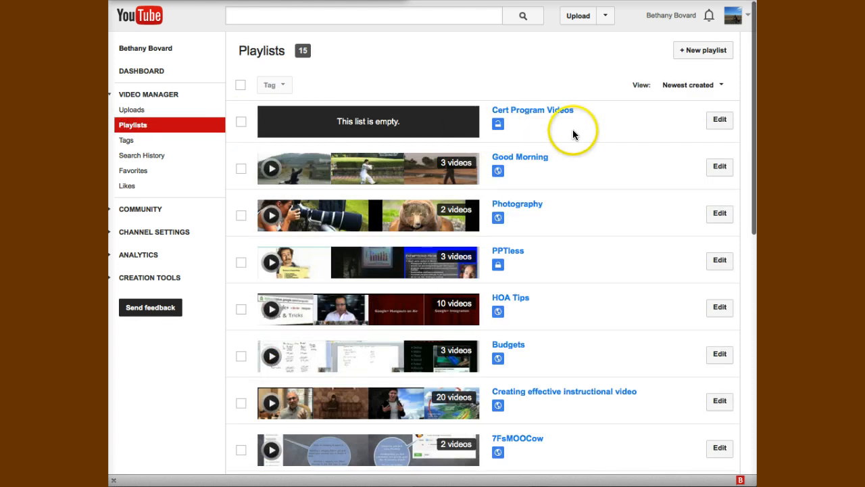
click(720, 121)
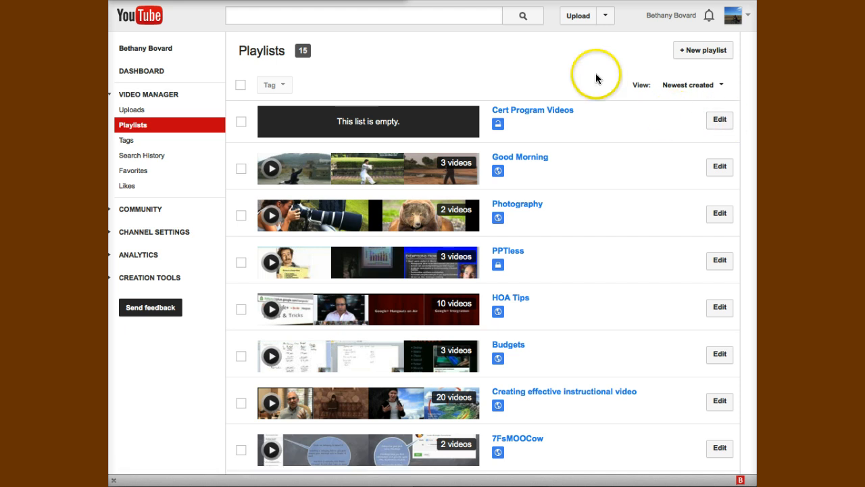
On the upload page, set privacy to Unlisted and drop in the aquarium2.MOV file
click(577, 17)
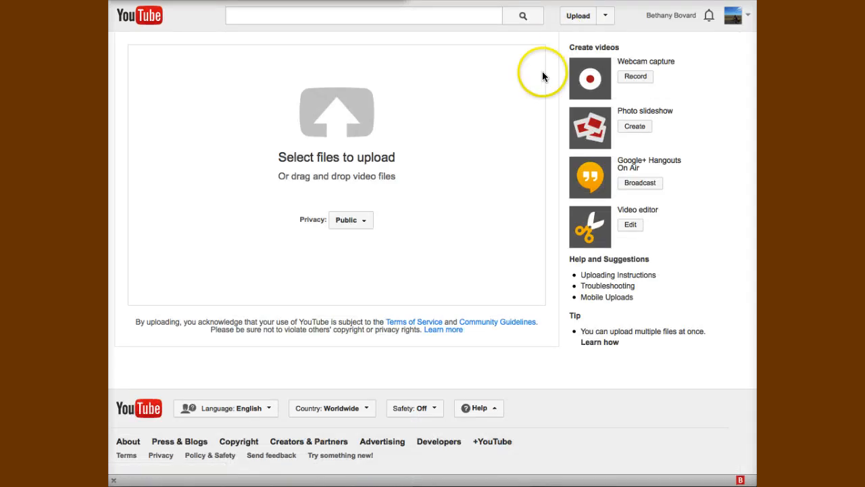
click(616, 61)
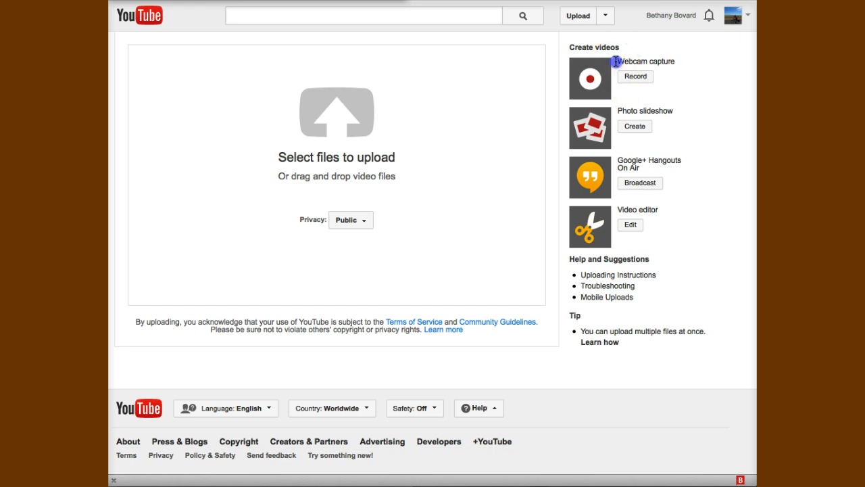
drag(616, 62, 679, 62)
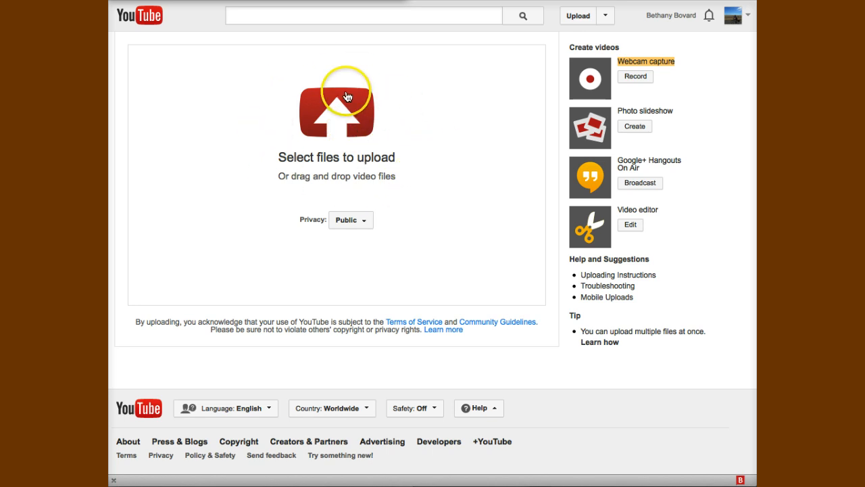
click(361, 221)
click(360, 257)
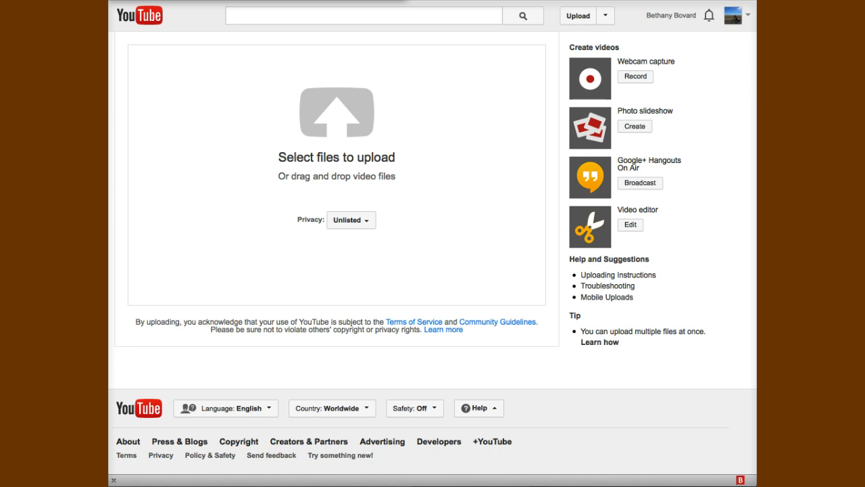
drag(645, 255, 426, 183)
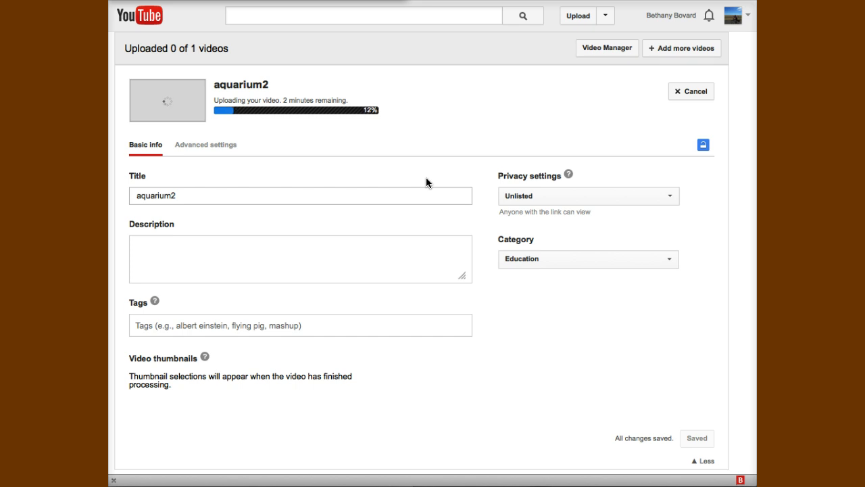
Replace the title 'aquarium2' with 'Aquarium - Jellyfish' and add the description 'lovely jellyfish...'
drag(180, 195, 130, 195)
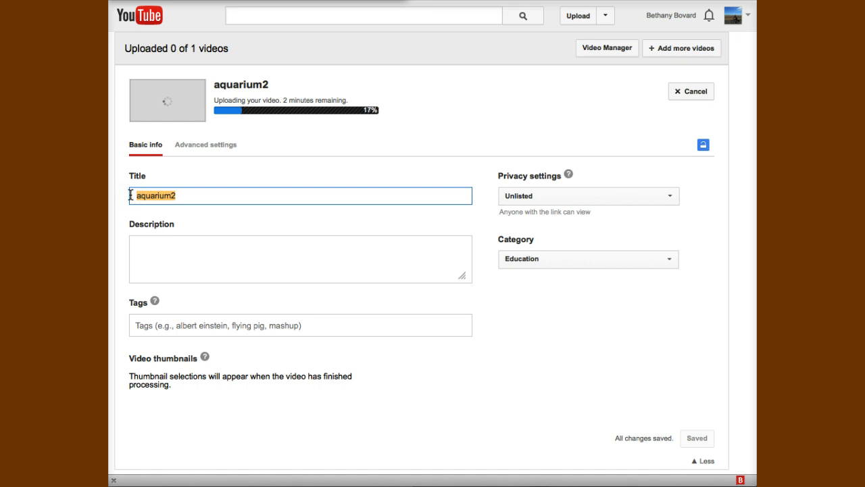
click(195, 195)
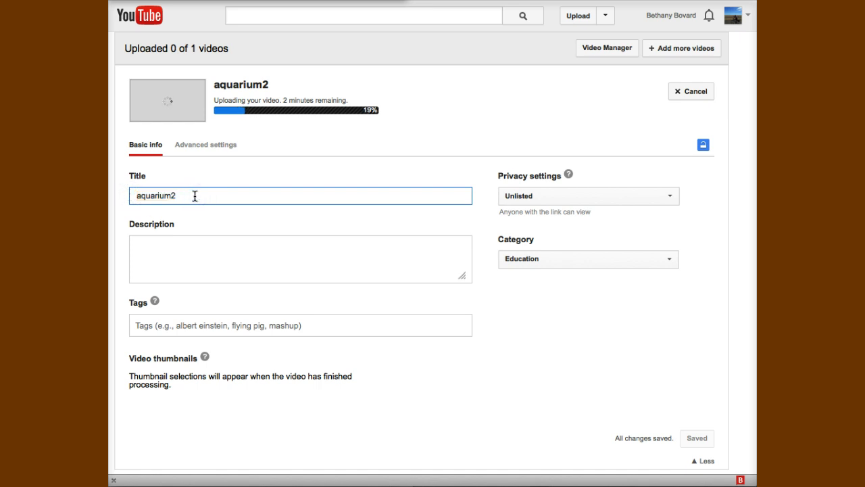
drag(195, 195, 127, 195)
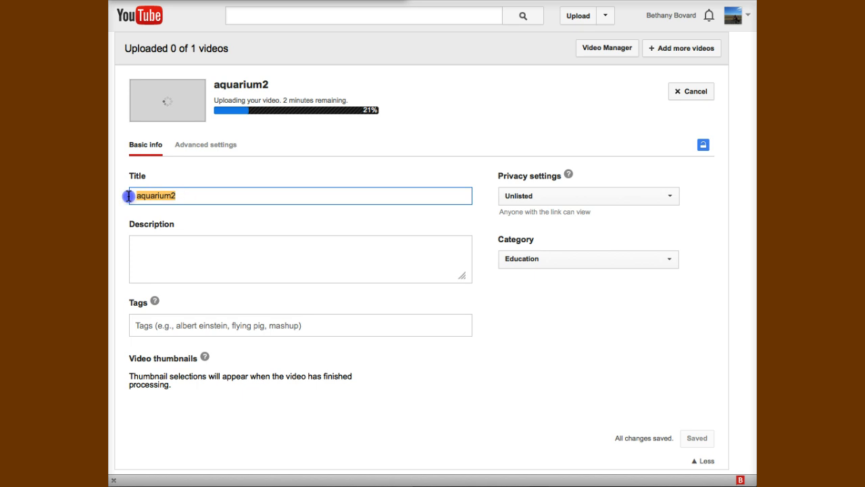
text(A)
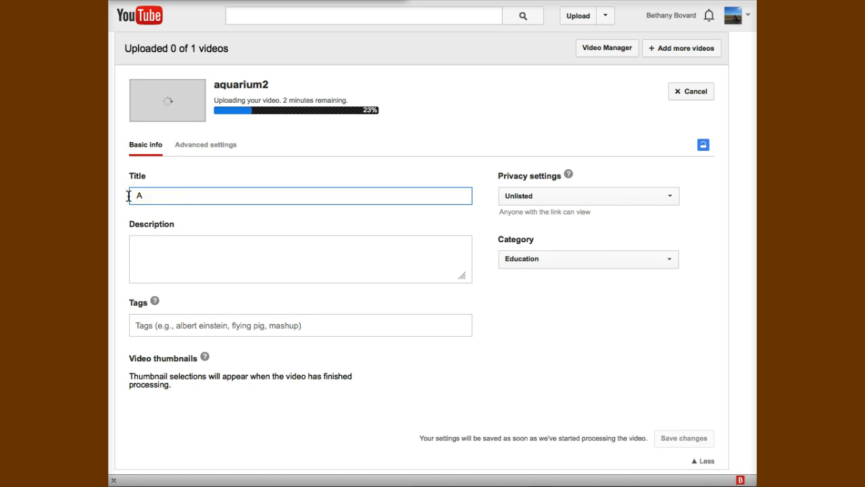
text(quariu)
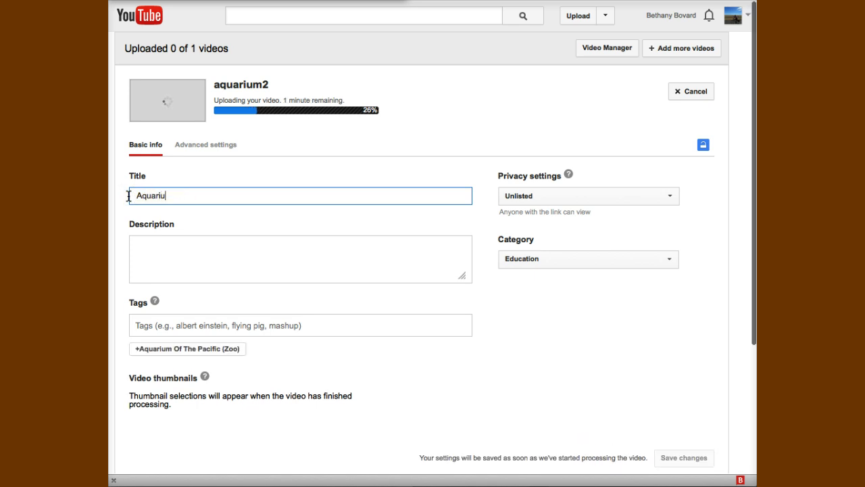
text(m - )
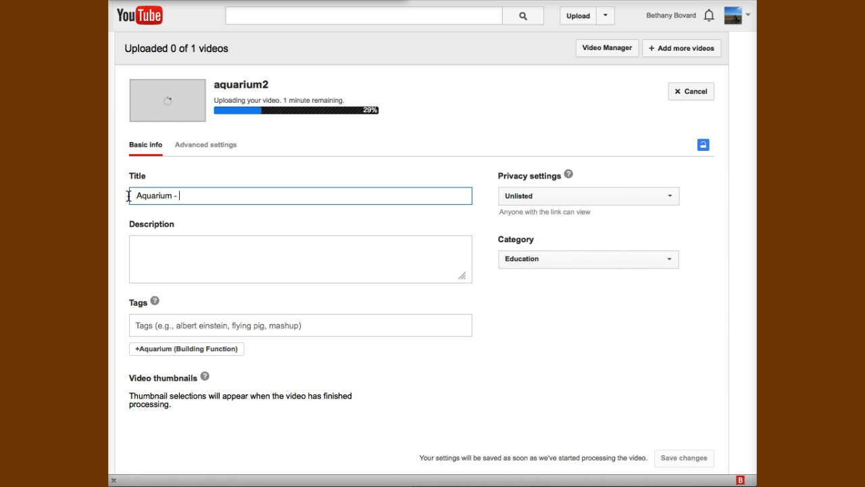
text(Jellyfish)
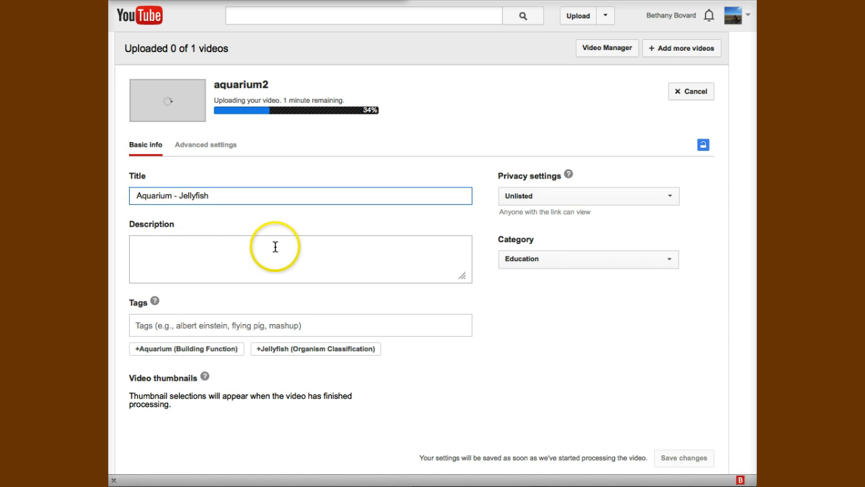
click(285, 256)
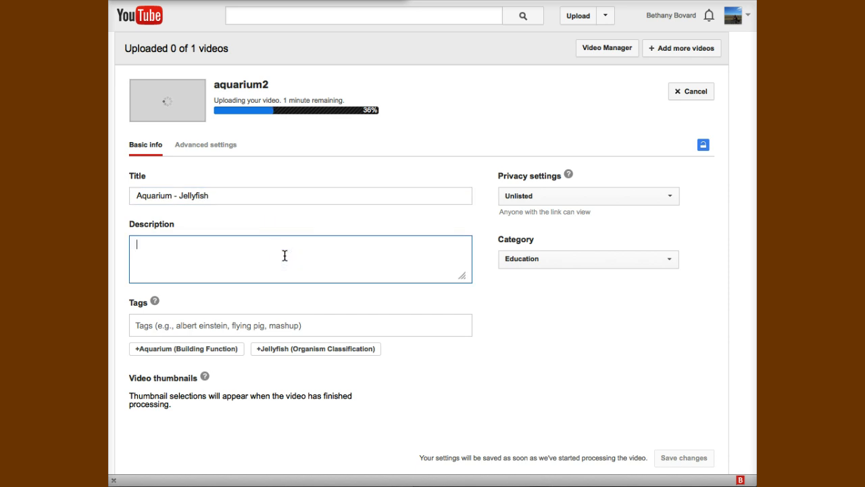
text(lovely jellyfish...)
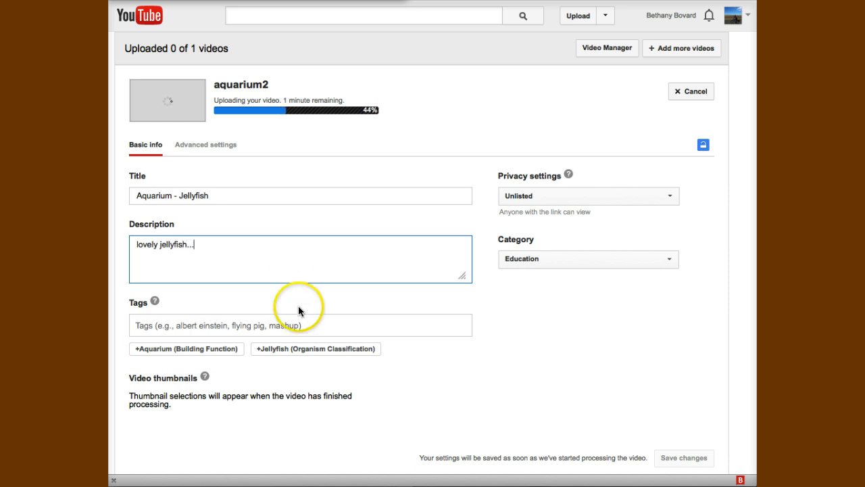
Add the tags 'welcome announcement' and 'week1' to the uploading video
click(254, 325)
click(254, 325)
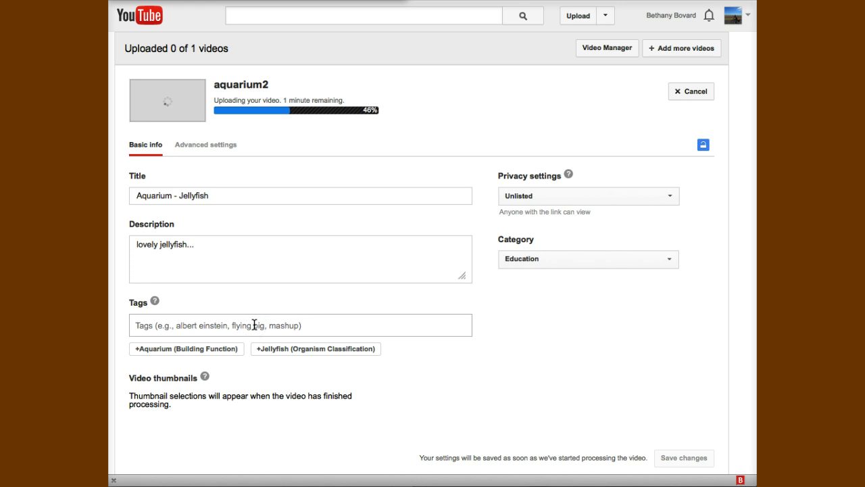
text(welcome)
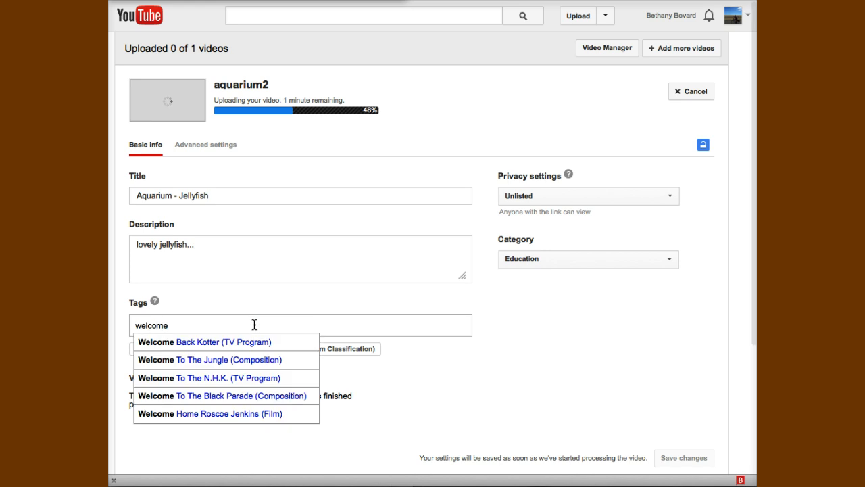
text( announ)
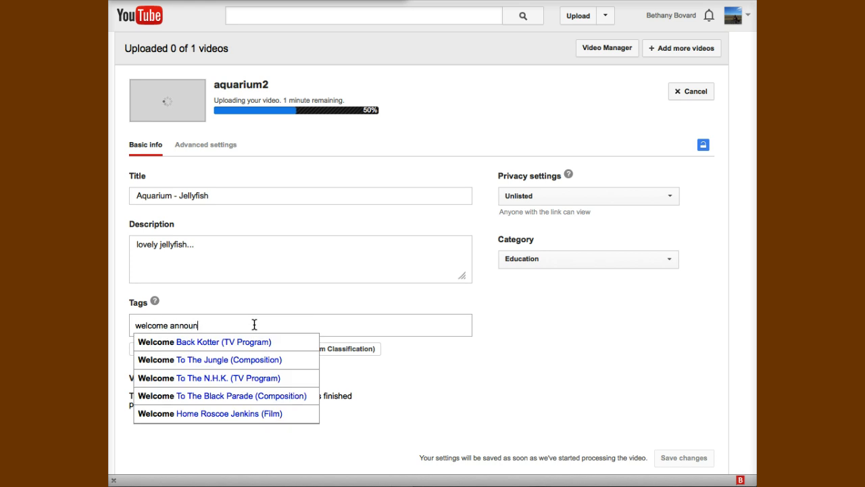
text(cement)
key(Return)
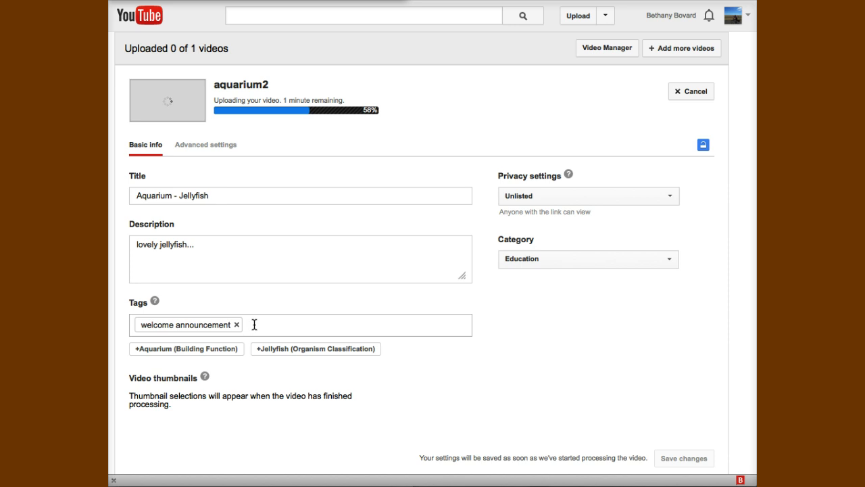
text(week1)
key(Return)
click(328, 296)
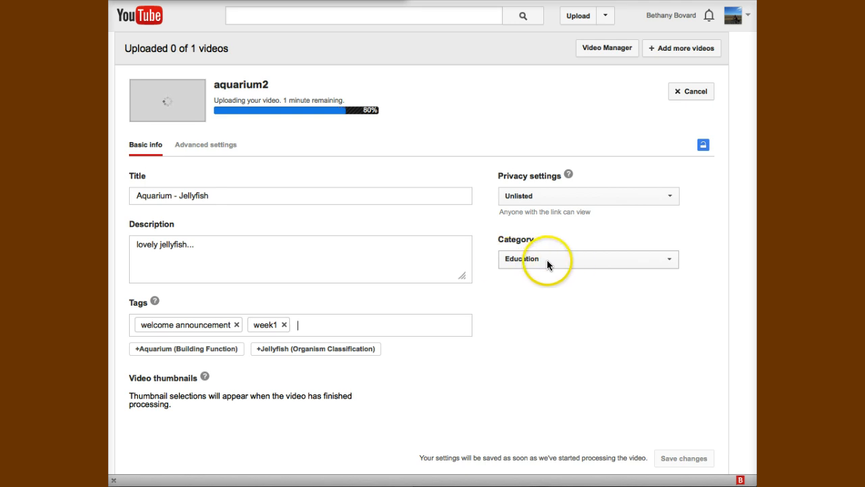
In Advanced settings, uncheck Allow comments for Aquarium - Jellyfish and save the changes
click(214, 146)
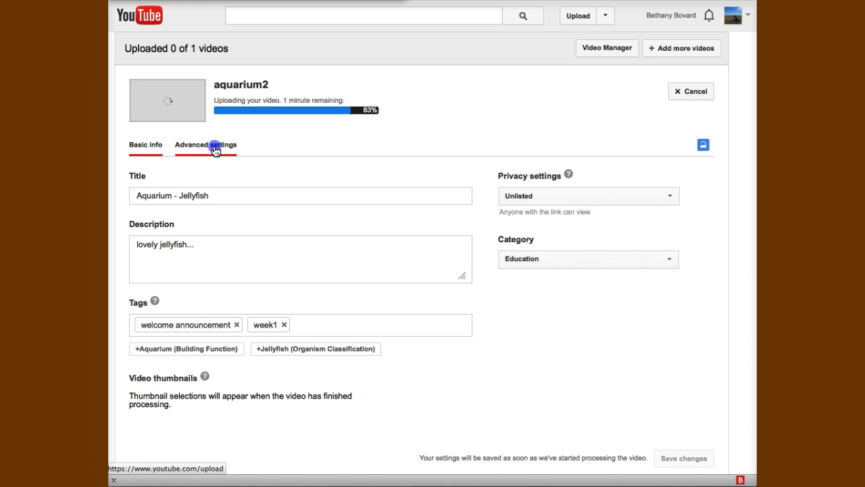
scroll(338, 236, down, 2)
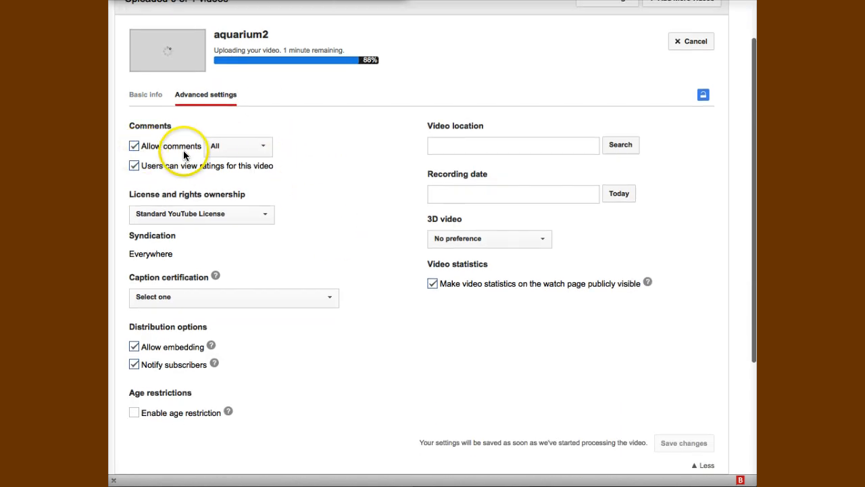
click(246, 146)
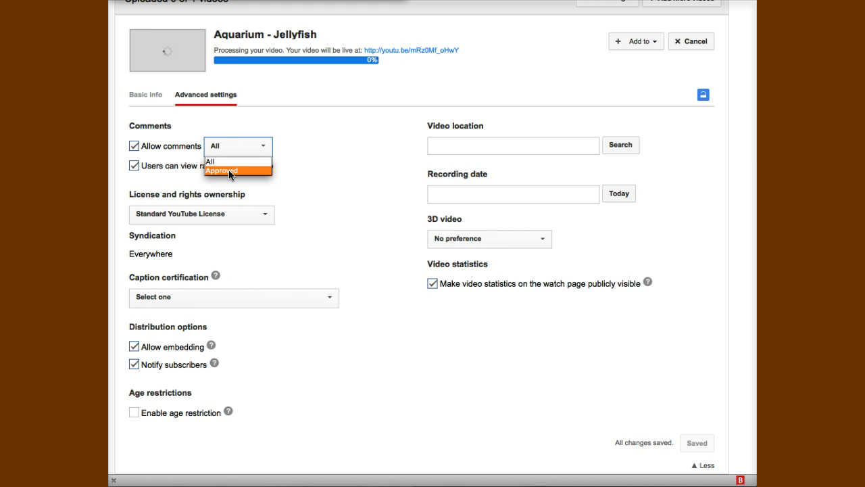
click(329, 184)
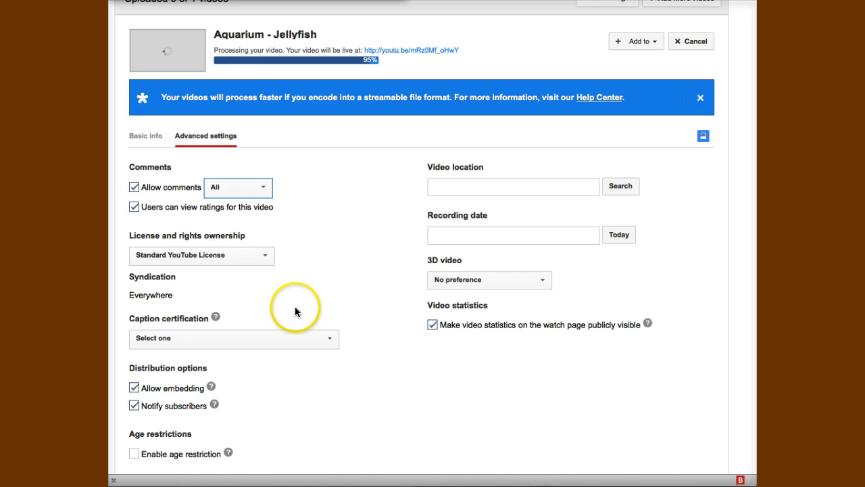
scroll(419, 303, down, 2)
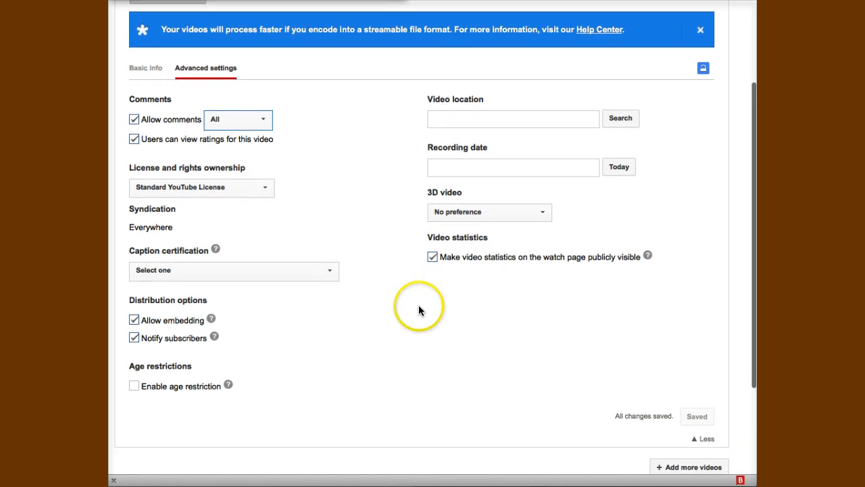
scroll(418, 304, down, 1)
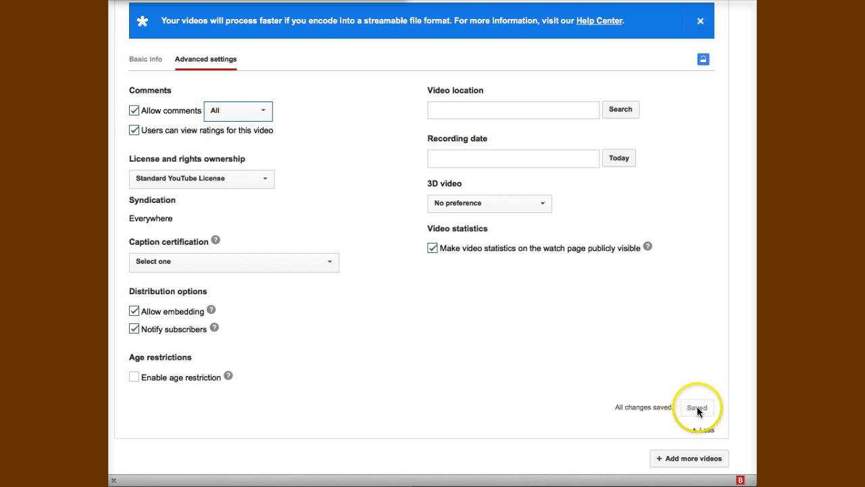
click(633, 407)
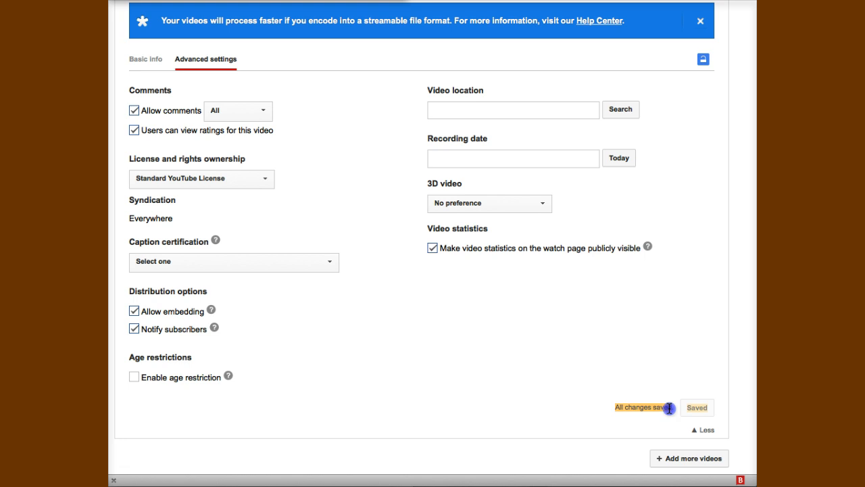
click(135, 110)
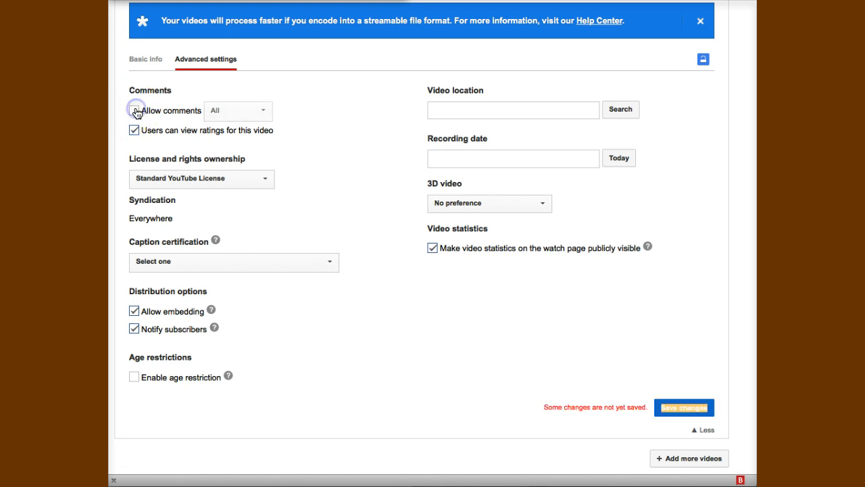
click(686, 411)
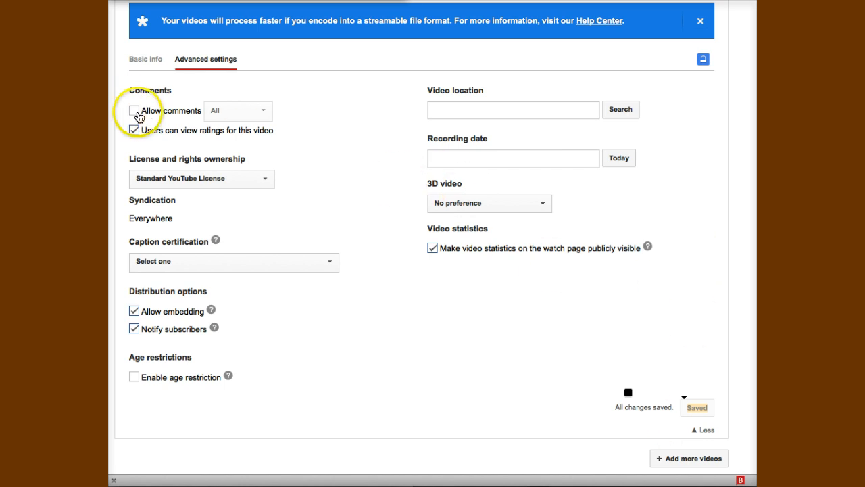
On Basic info, pick the third frame, the bright jellyfish, as thumbnail and save
click(145, 59)
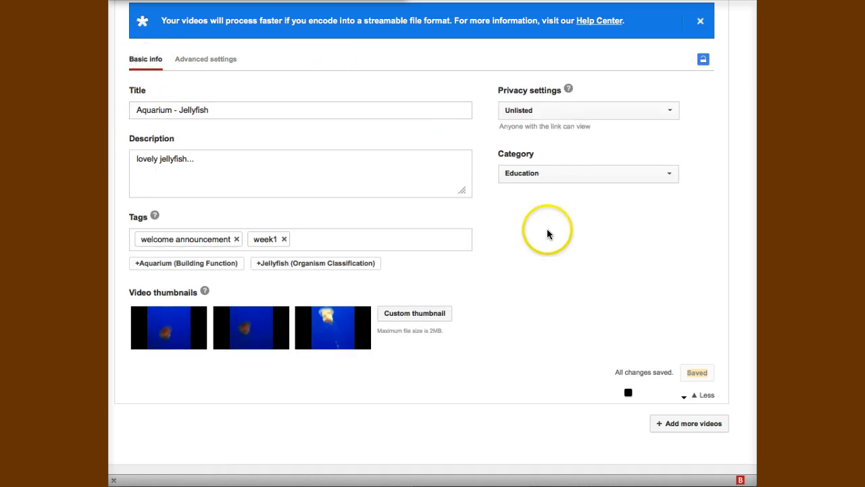
scroll(546, 234, up, 2)
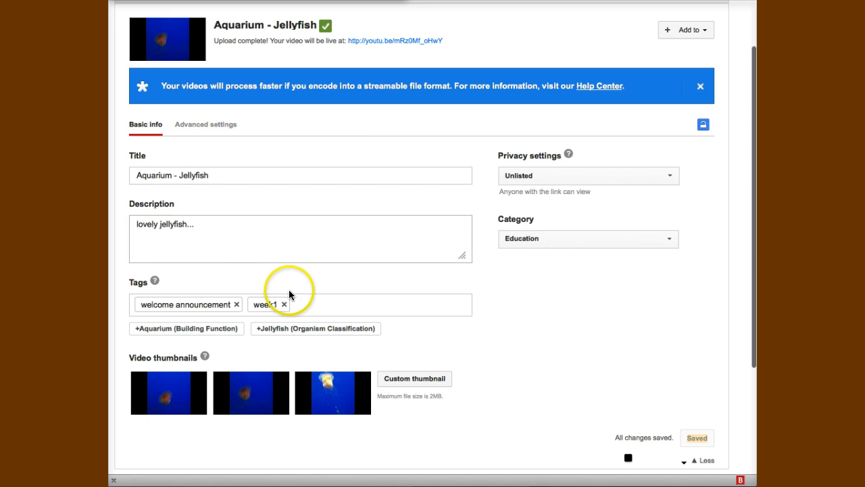
mouse_move(238, 390)
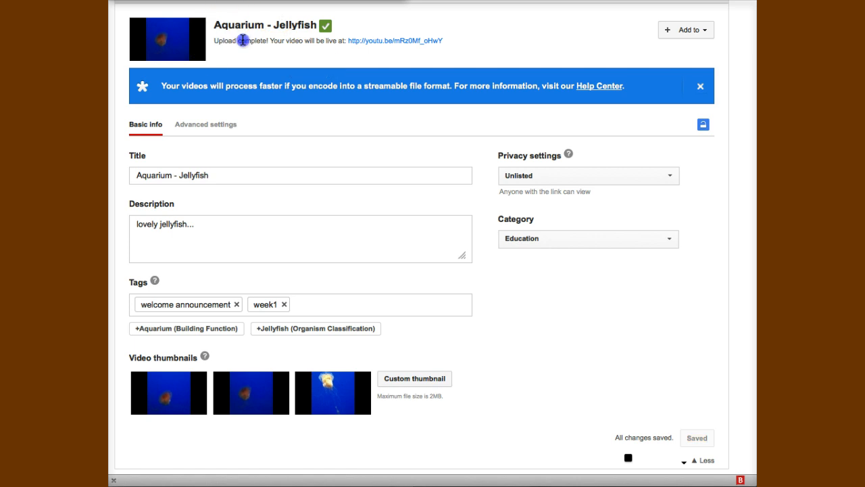
drag(215, 41, 272, 40)
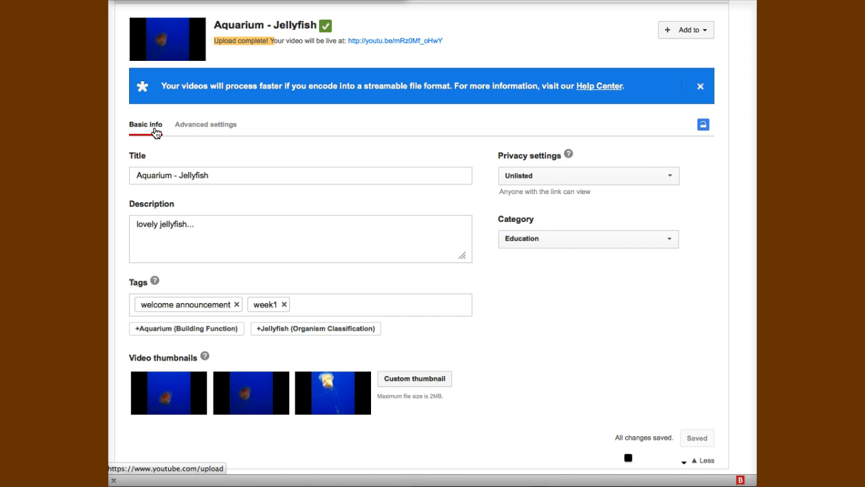
click(306, 401)
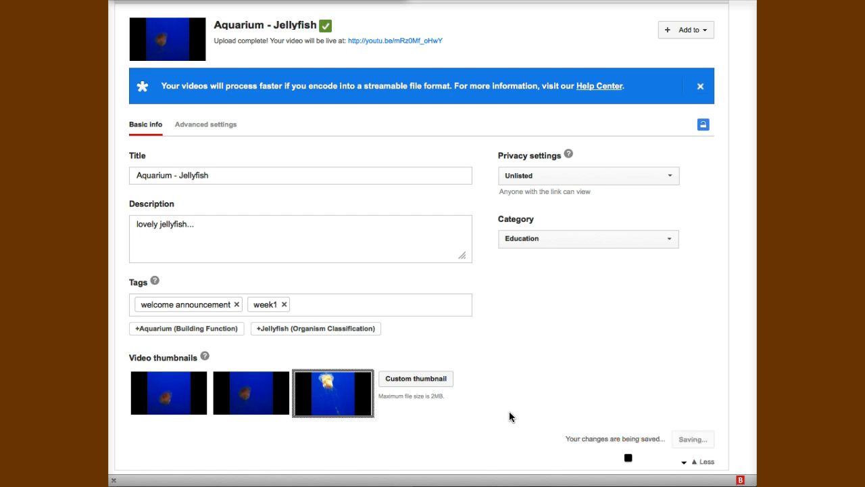
click(308, 397)
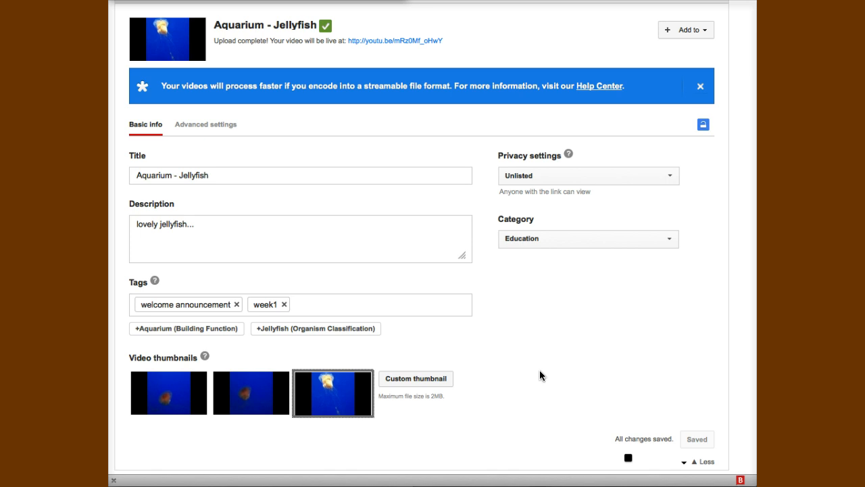
Check Cert Program Videos in the Add to playlist list, bringing it to 1 video
click(705, 35)
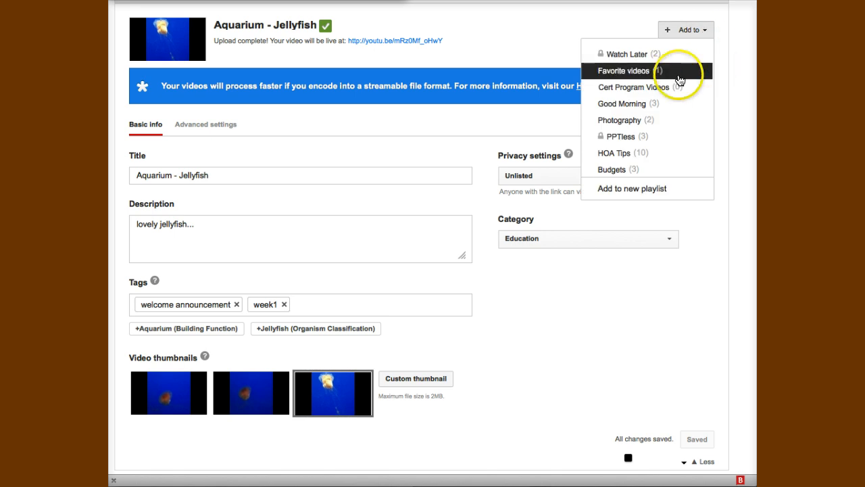
click(622, 91)
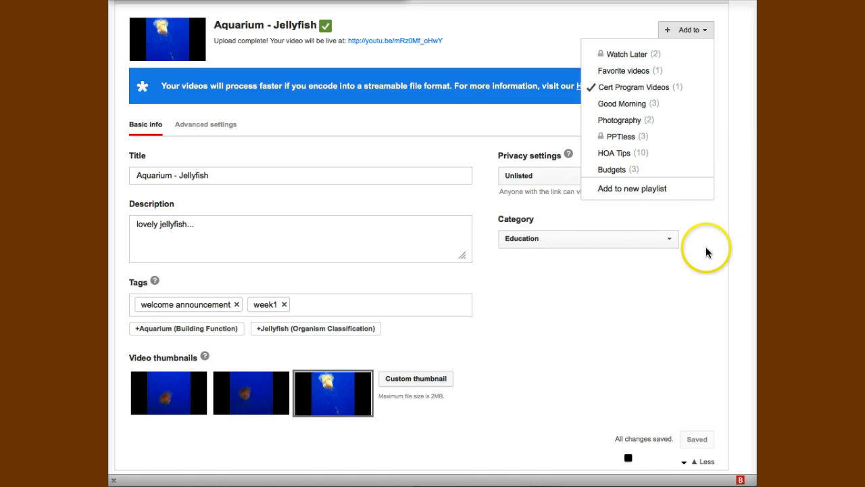
click(655, 332)
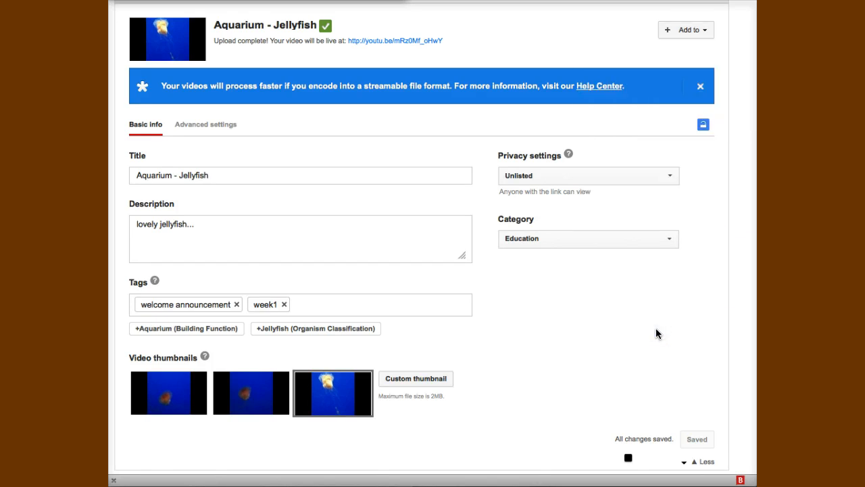
Open the Aquarium - Jellyfish watch page from its youtu.be link and pause the video
click(389, 44)
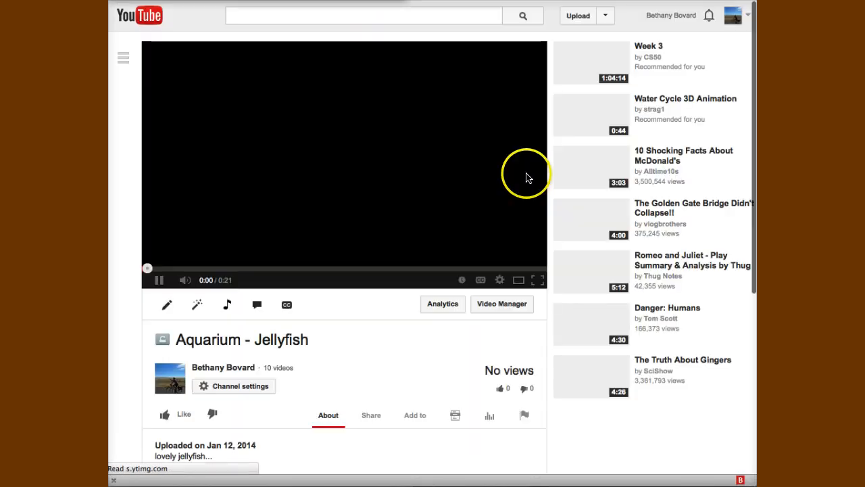
scroll(396, 357, down, 2)
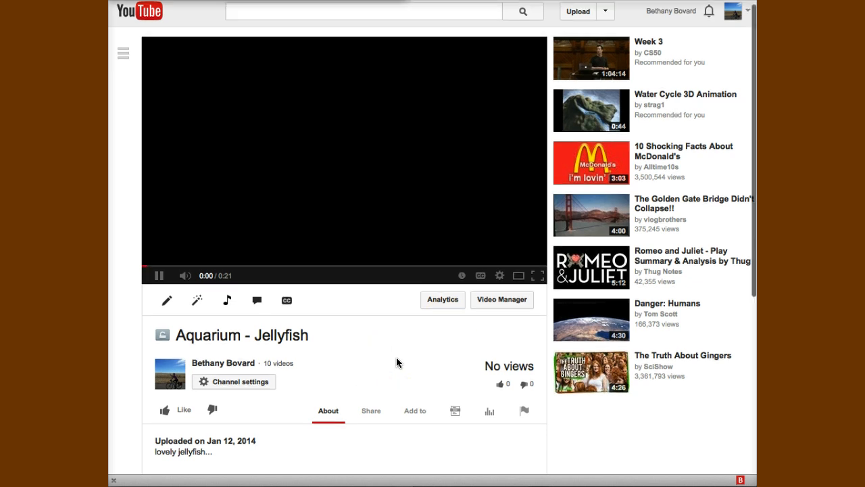
scroll(396, 357, down, 1)
click(379, 285)
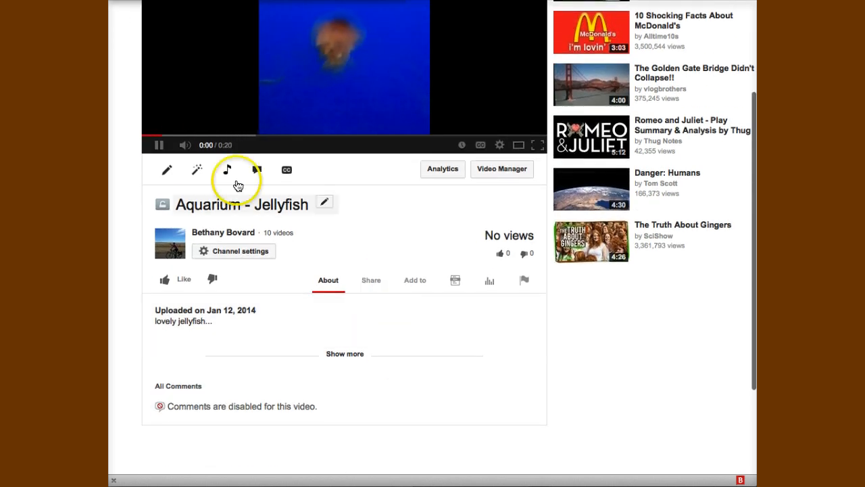
click(161, 145)
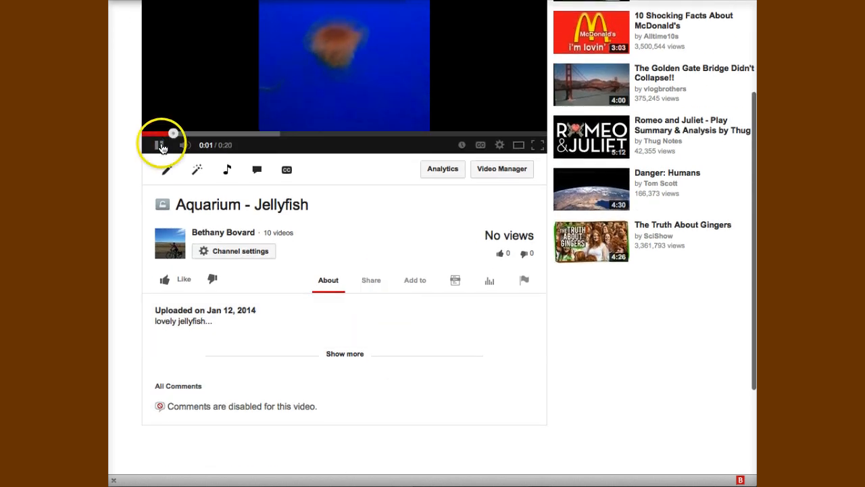
Show the Share options and highlight the unlisted warning advising to think twice before sharing
click(371, 282)
scroll(544, 377, down, 3)
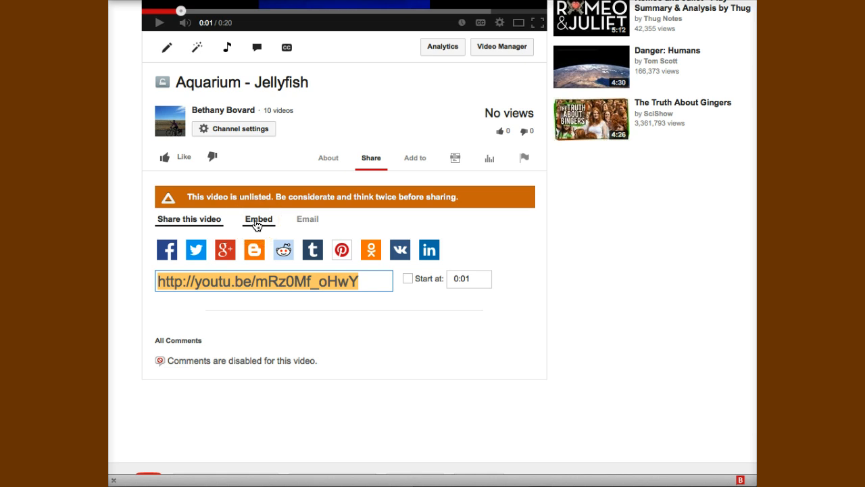
drag(187, 196, 332, 207)
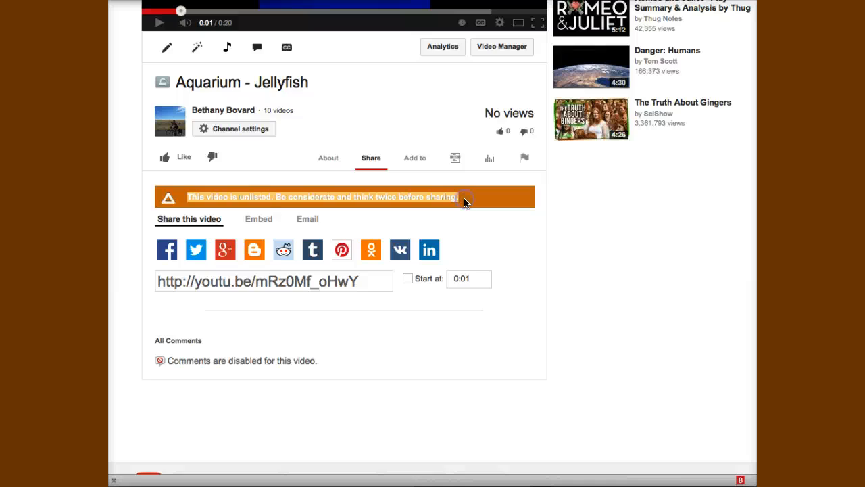
click(353, 197)
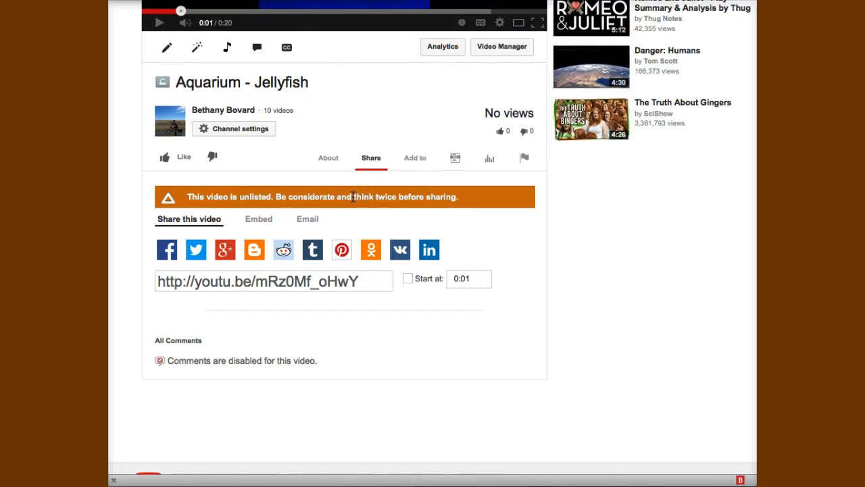
drag(352, 197, 465, 232)
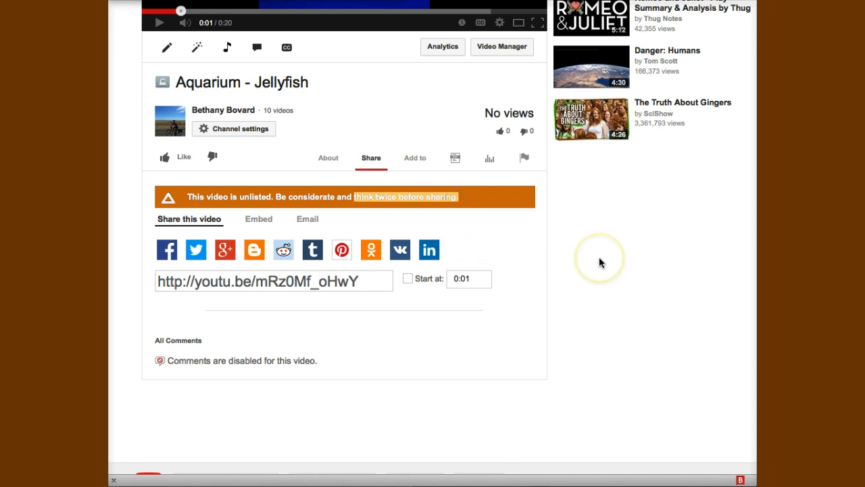
scroll(599, 262, down, 1)
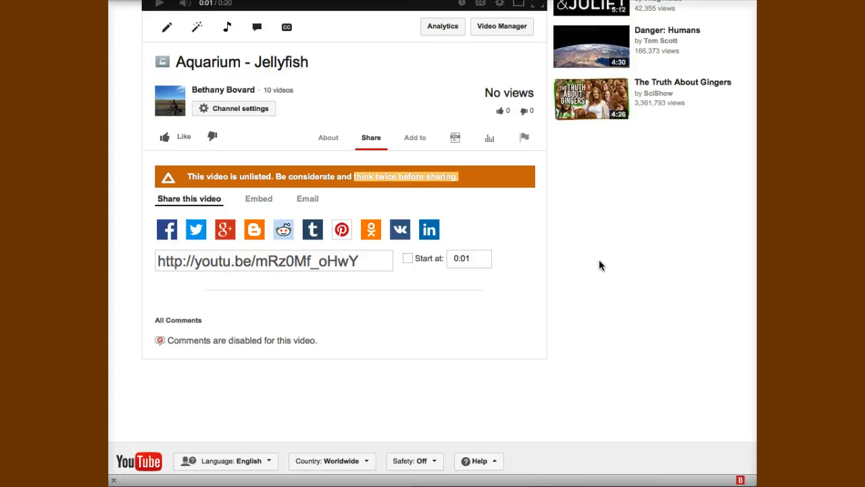
Show the embed code, turn off 'Show suggested videos when the video finishes', and select the code
click(255, 203)
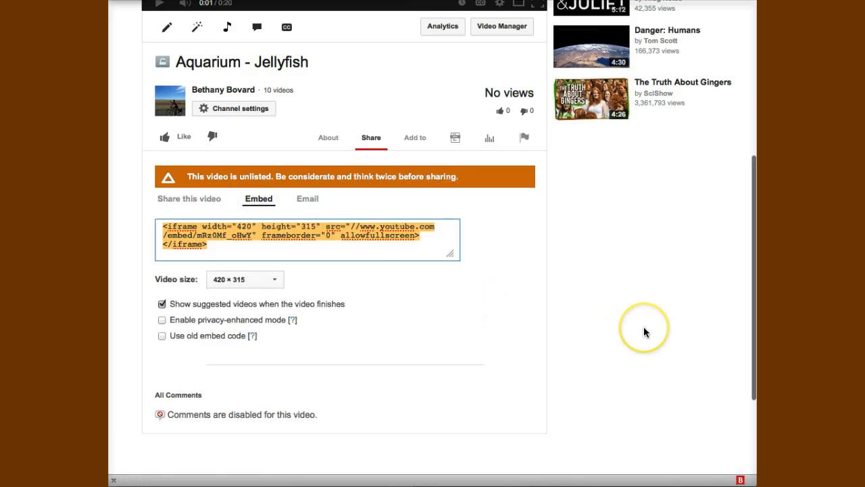
scroll(644, 332, up, 1)
click(162, 326)
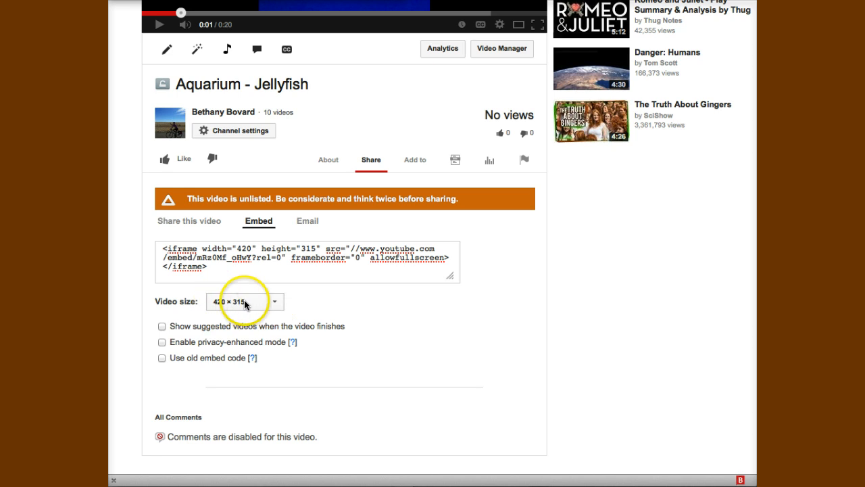
click(201, 267)
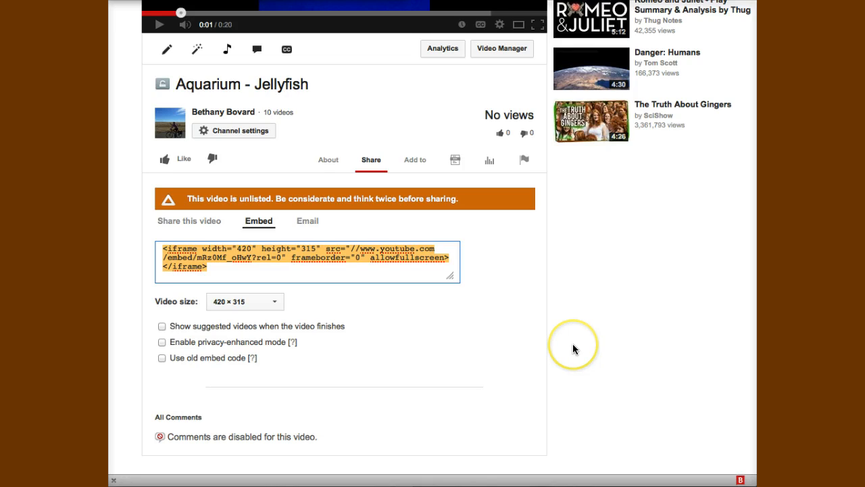
Review the watch page's sharing section, which shows the video as unlisted with no views
scroll(573, 346, up, 3)
scroll(573, 346, up, 1)
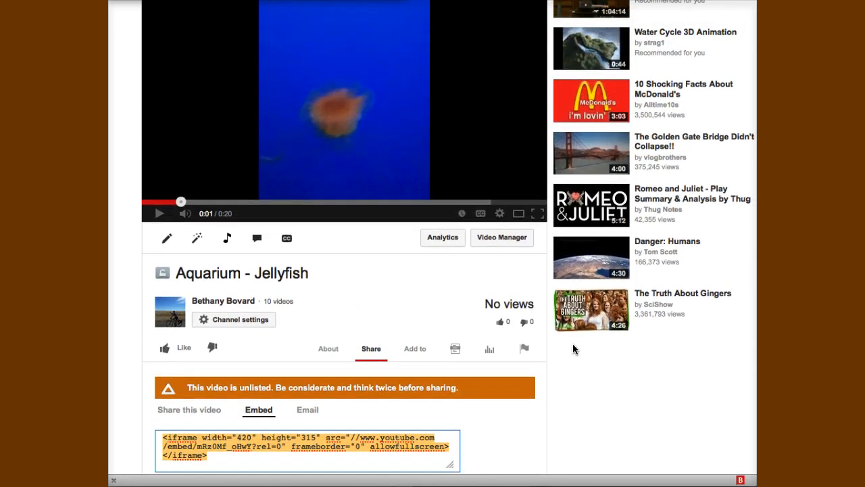
scroll(572, 349, down, 1)
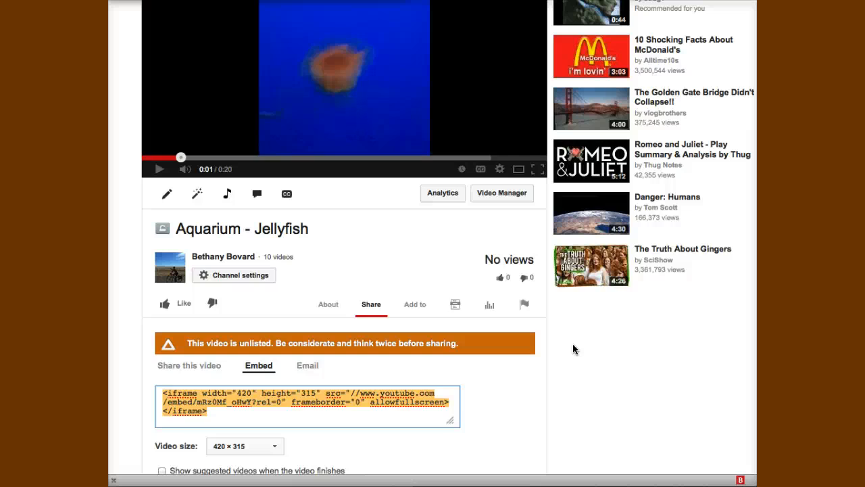
click(575, 350)
scroll(577, 353, up, 3)
click(635, 352)
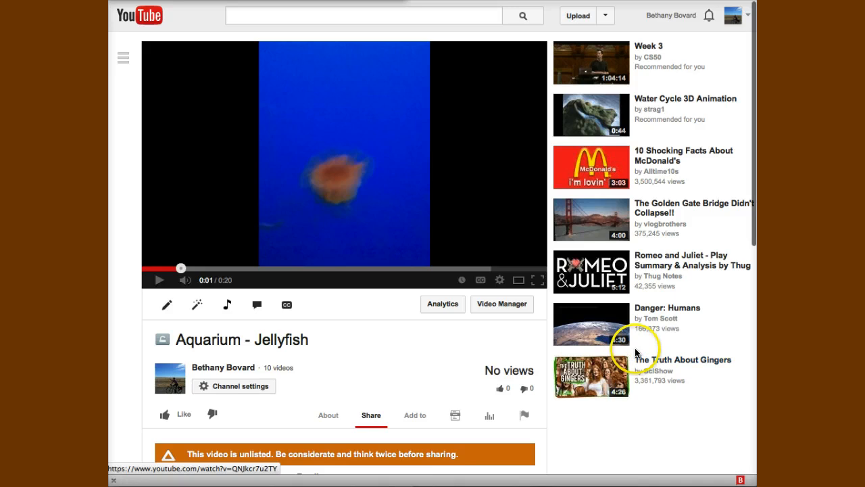